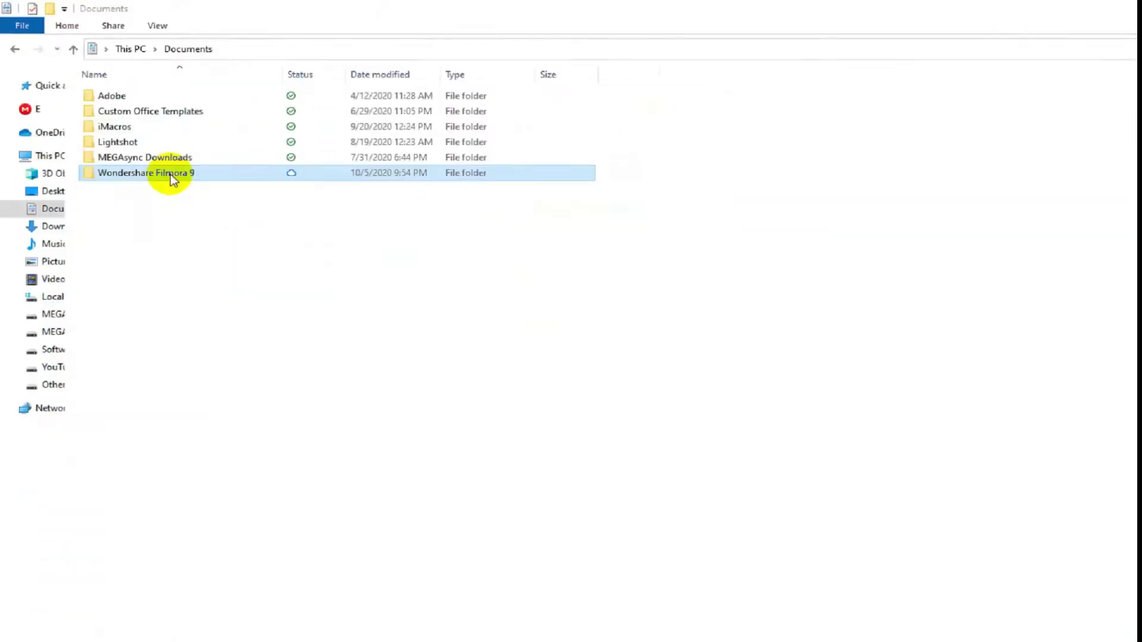
# Open Documents > Wondershare Filmora 9 > Projects and select 'remove copy claim & back monitized.wfp'.
pyautogui.doubleClick(234, 271)
pyautogui.moveTo(169, 237)
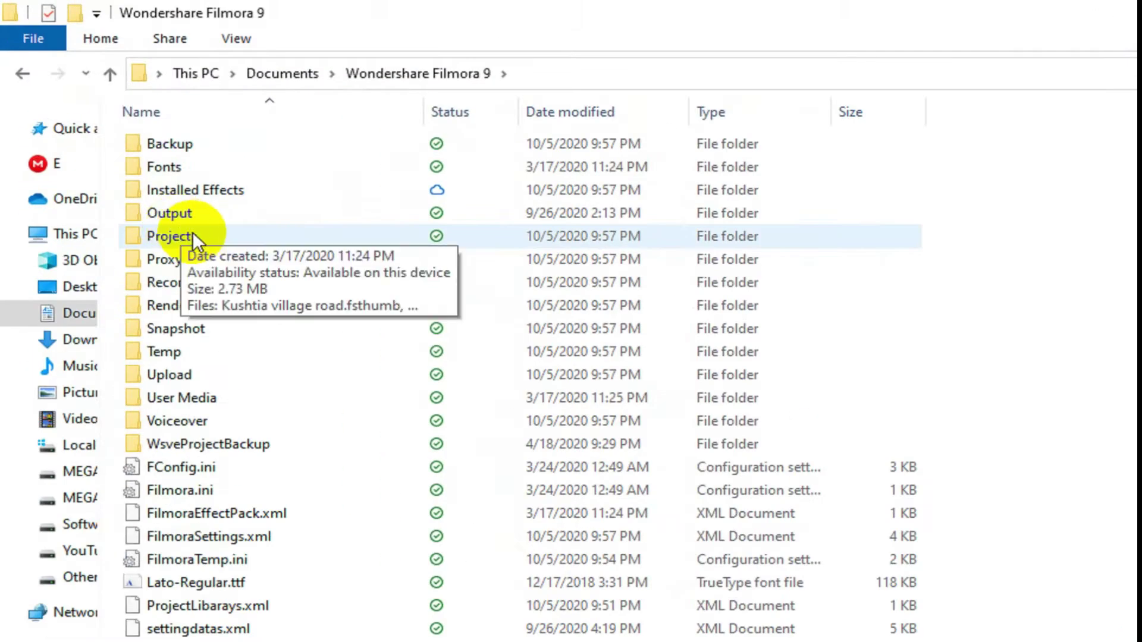
pyautogui.click(194, 239)
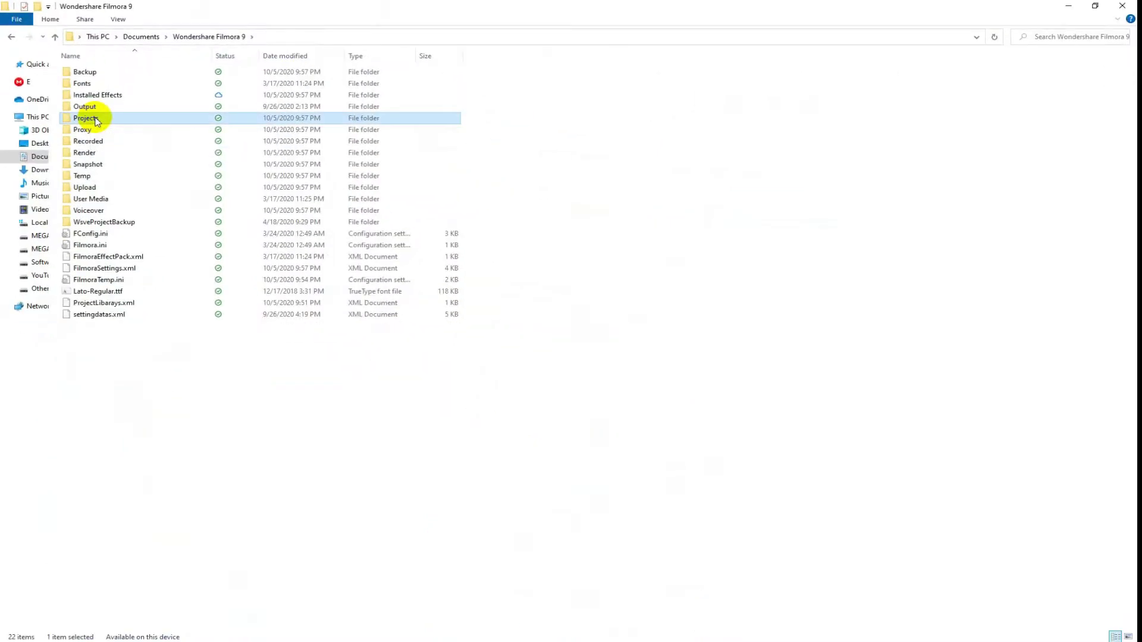
pyautogui.doubleClick(95, 120)
pyautogui.moveTo(138, 129)
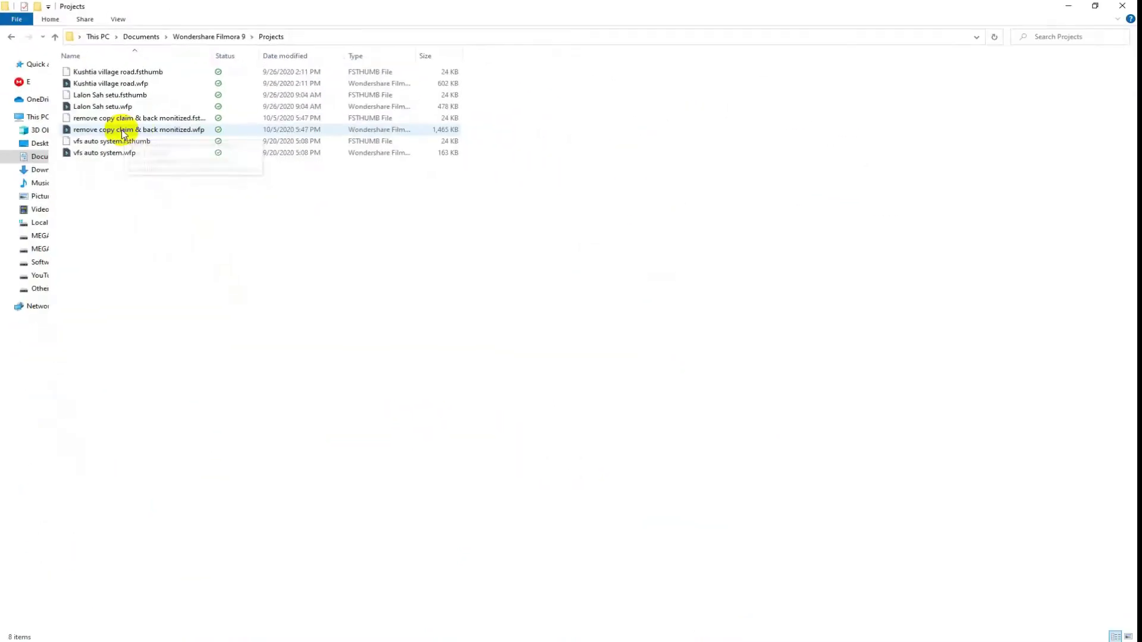
pyautogui.click(126, 132)
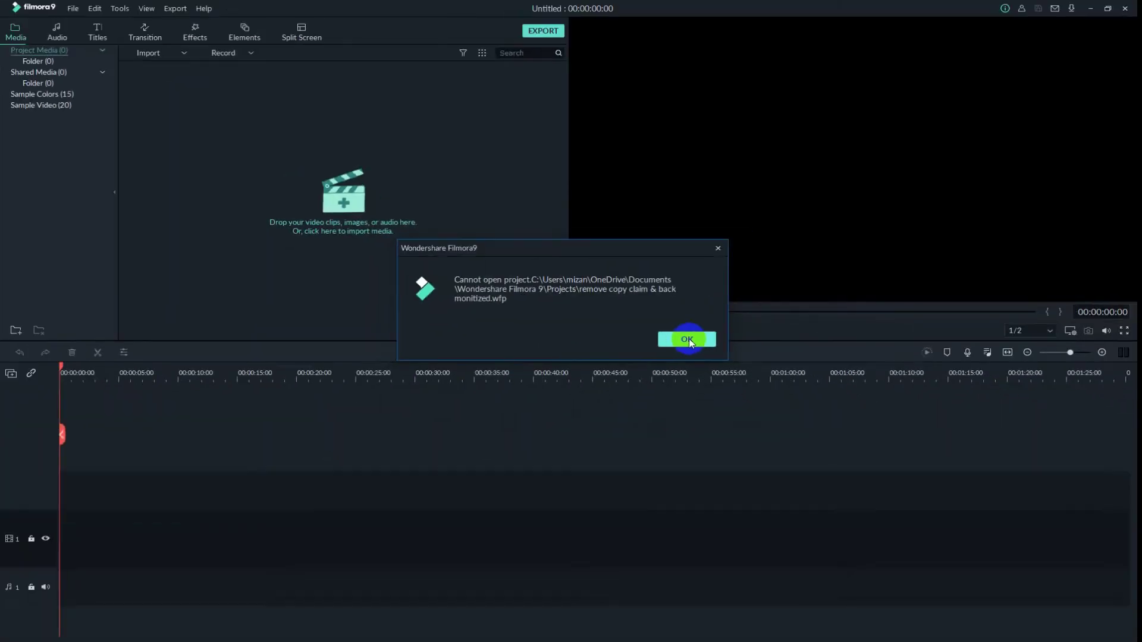
# Dismiss the 'Cannot open project' error for the remove copy claim project.
pyautogui.click(689, 338)
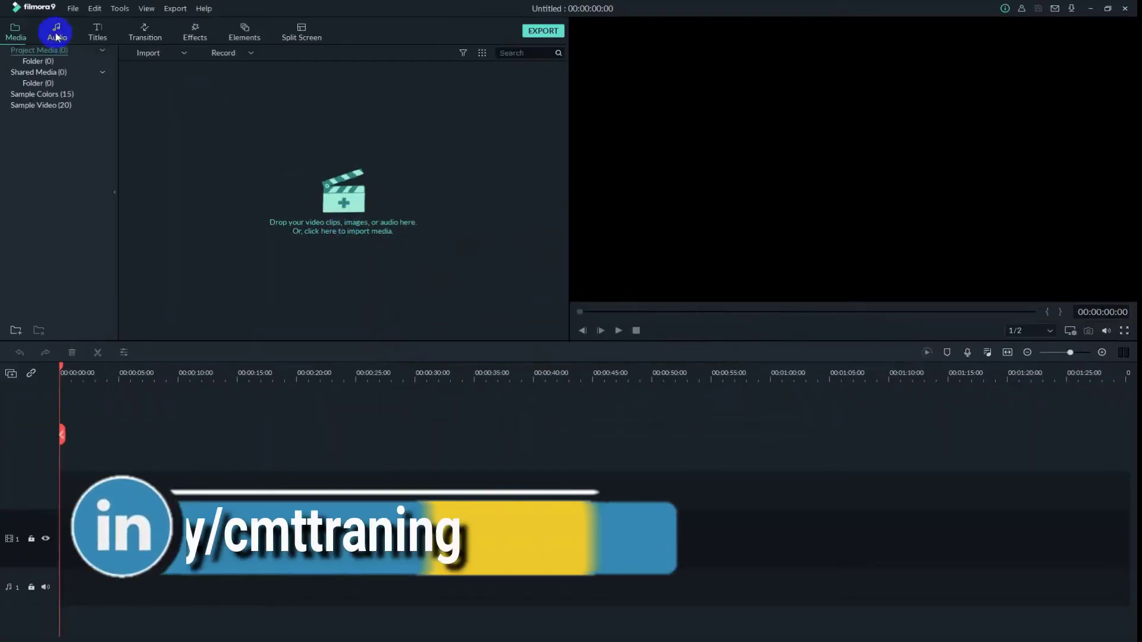
# Start File > Open Project and navigate up to the Wondershare Filmora 9 folder.
pyautogui.click(73, 9)
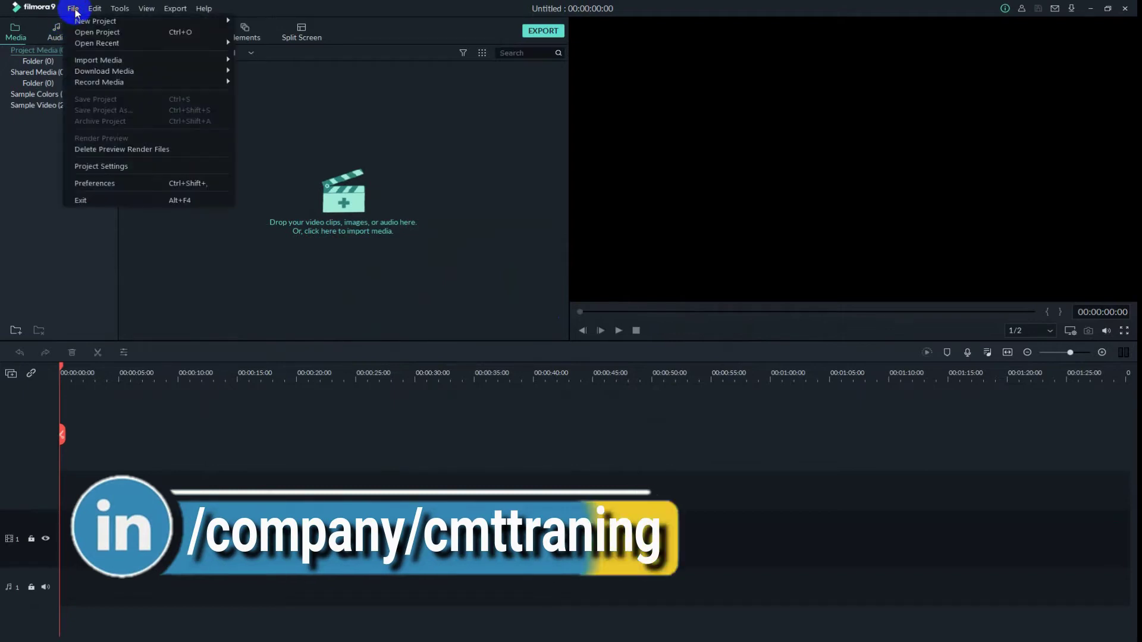
pyautogui.moveTo(97, 43)
pyautogui.click(104, 34)
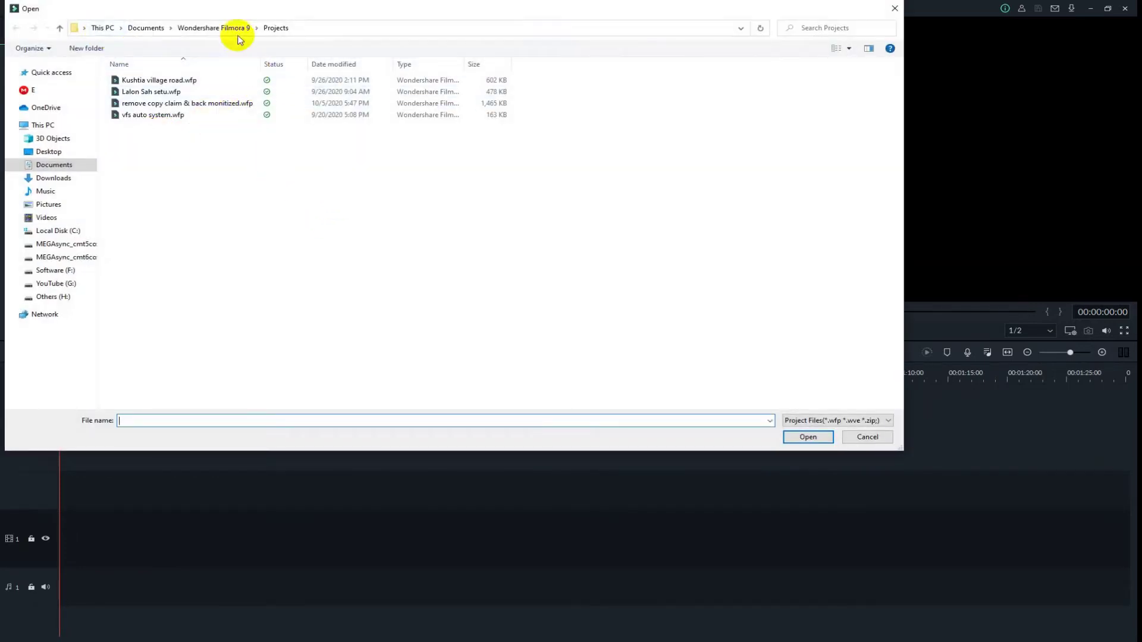
pyautogui.click(216, 32)
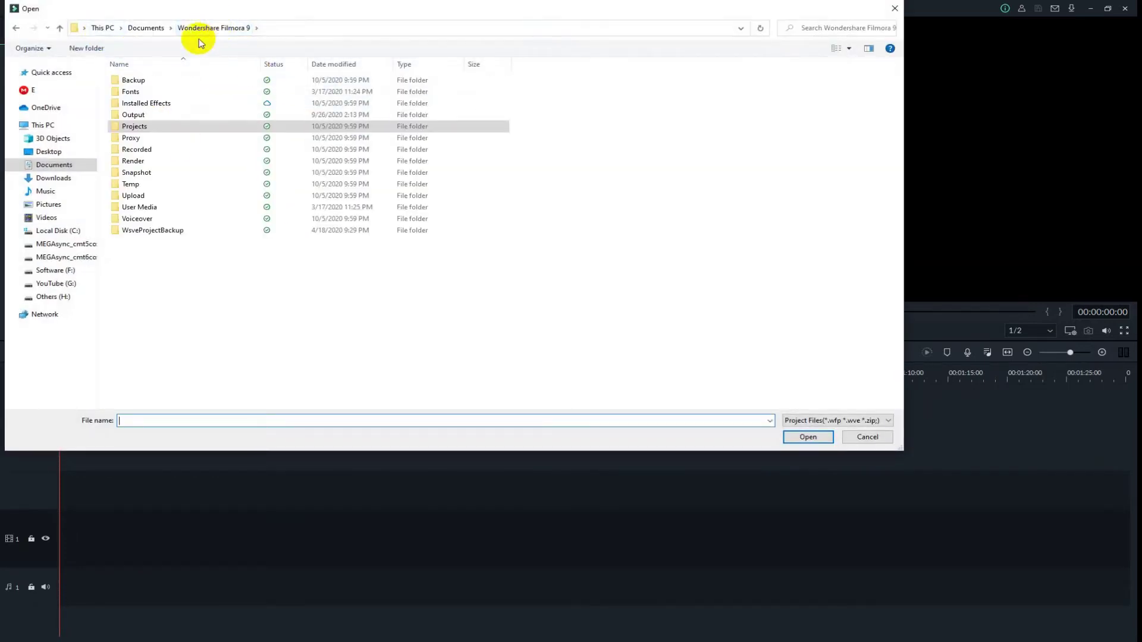
pyautogui.doubleClick(149, 83)
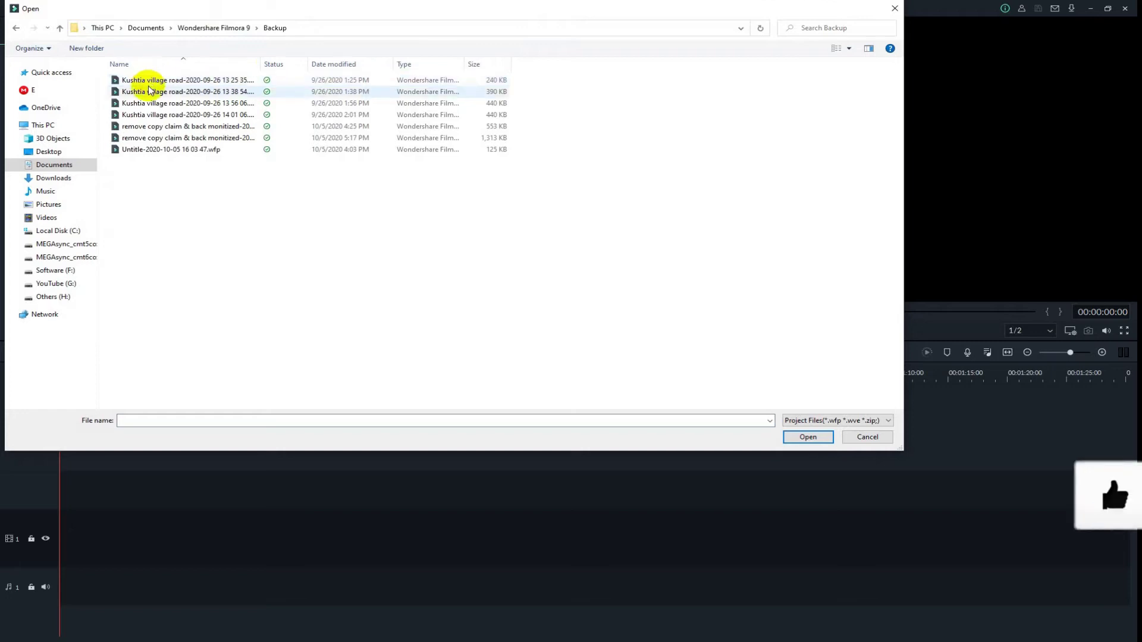
pyautogui.click(188, 142)
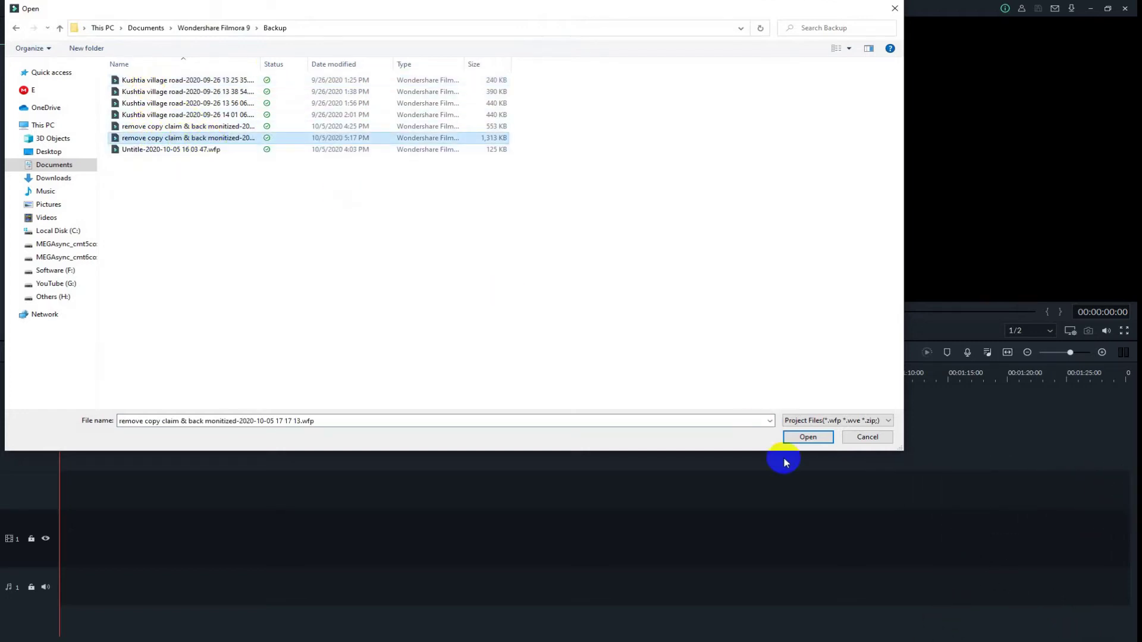
pyautogui.click(808, 437)
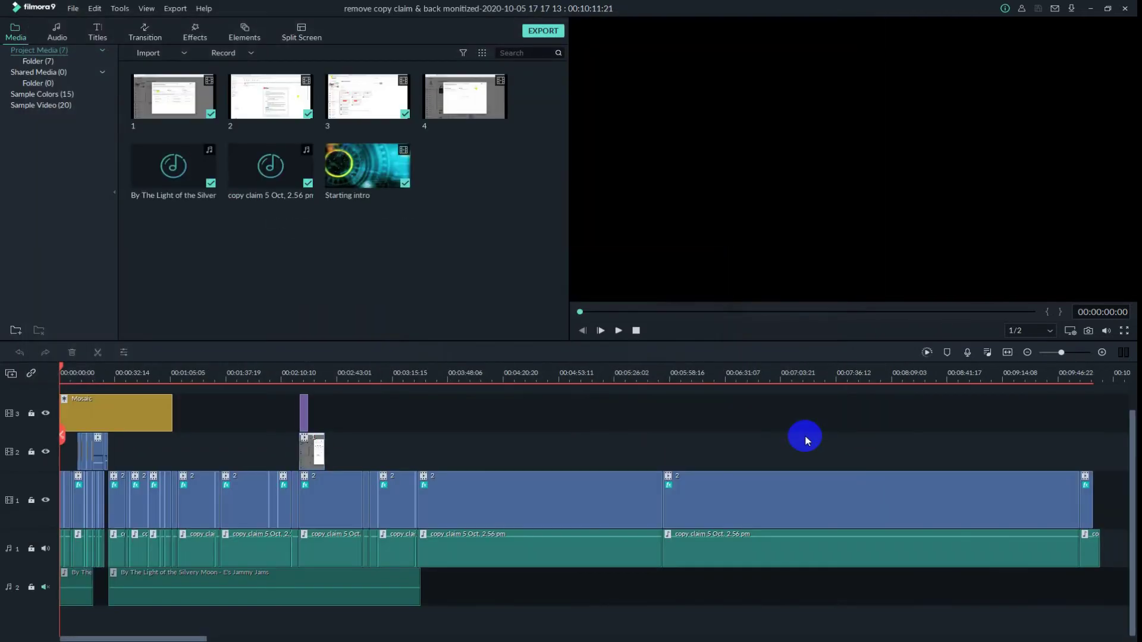